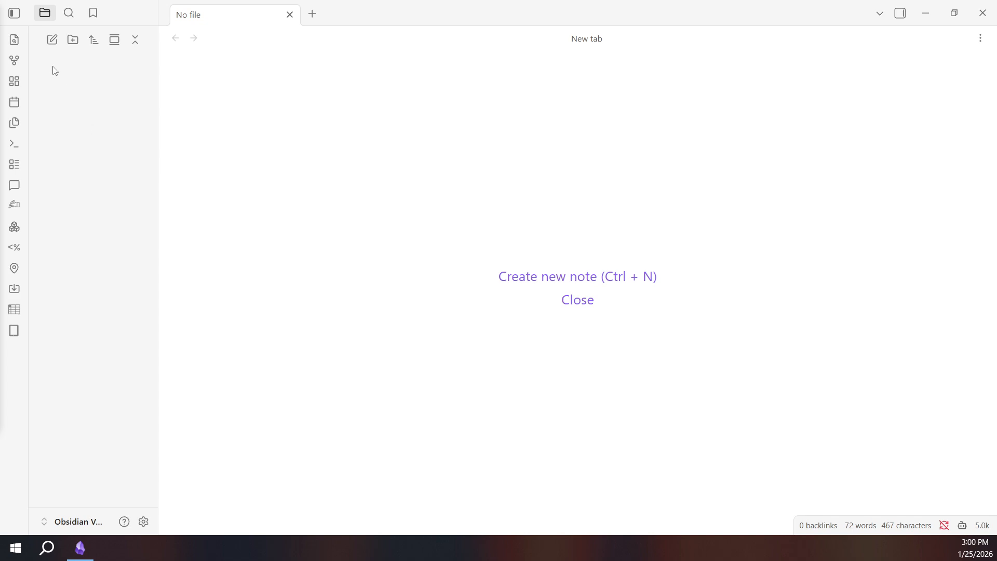
- Create a new folder named Notes in the vault
left_click(72, 40)
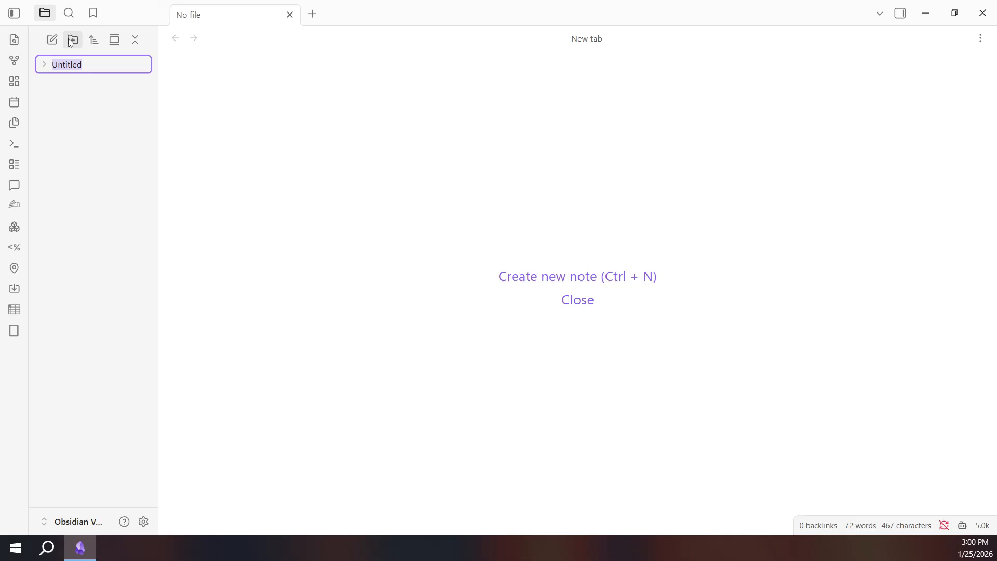
type("Notes")
key("Return")
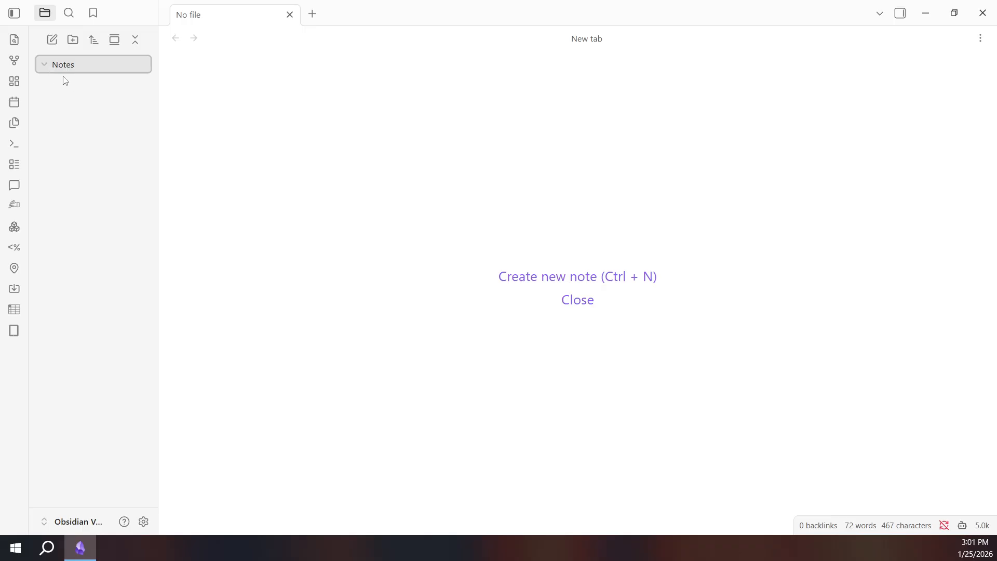
- Create a Deep Work note in the Notes folder and fill in author Cal Newport, year 2016, Summary, Key Ideas and Favorite Quotes sections
right_click(89, 60)
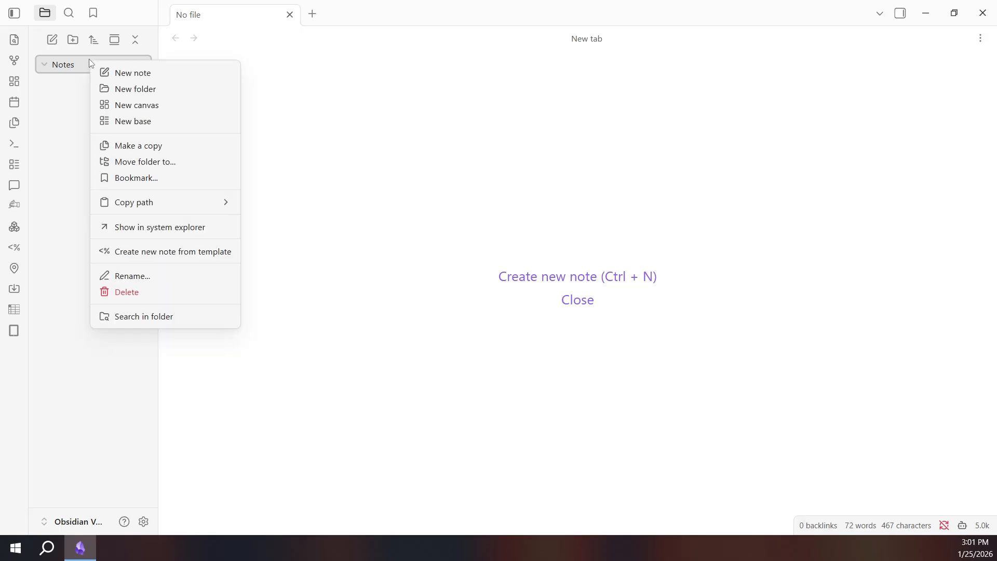
left_click(122, 73)
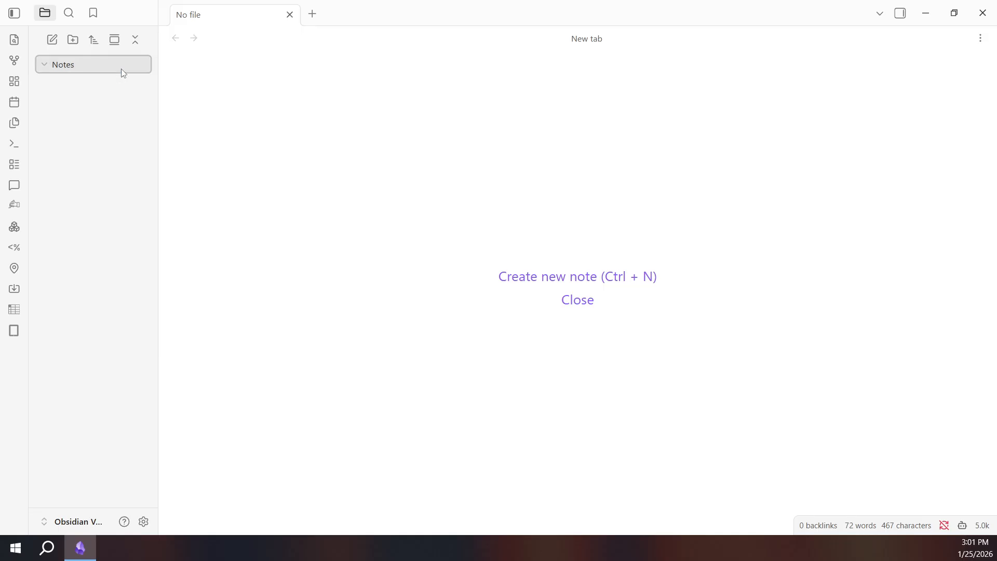
left_click(370, 145)
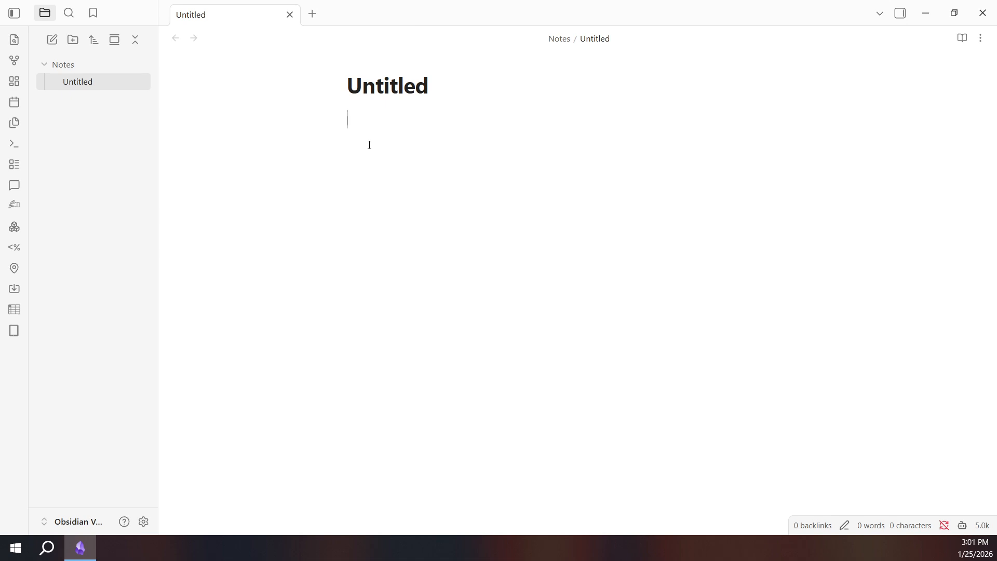
left_click_drag(429, 85, 336, 91)
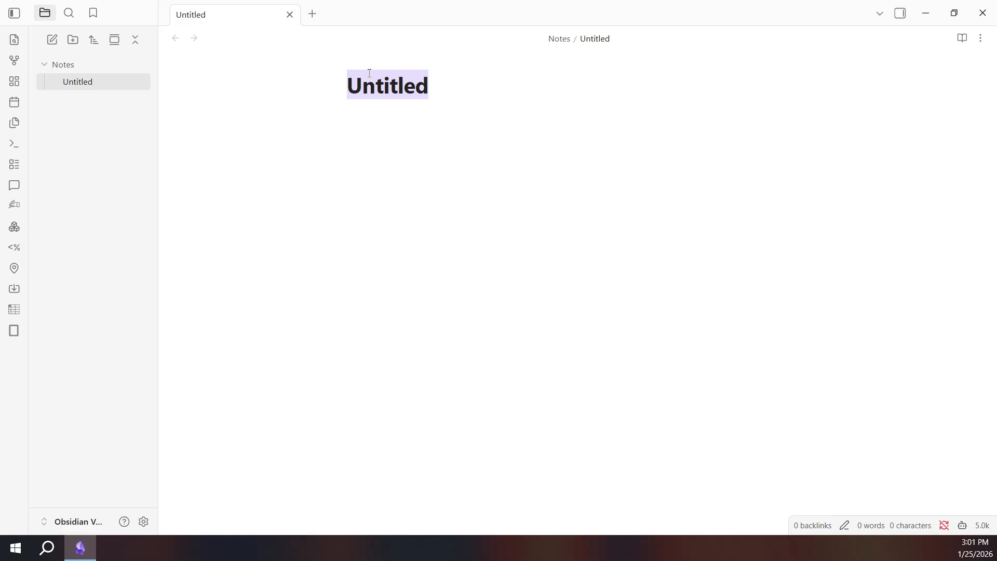
type("De")
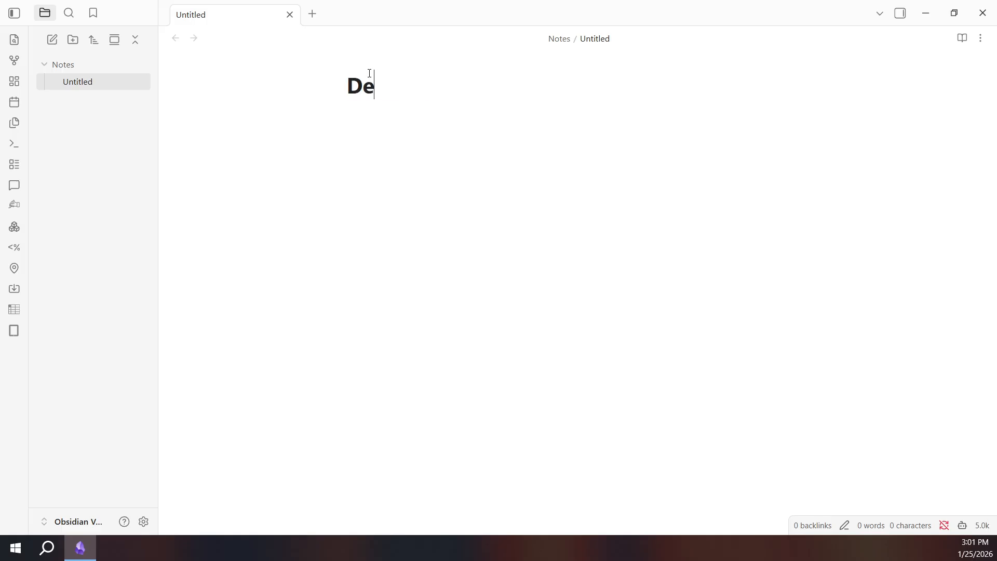
type("ep Work")
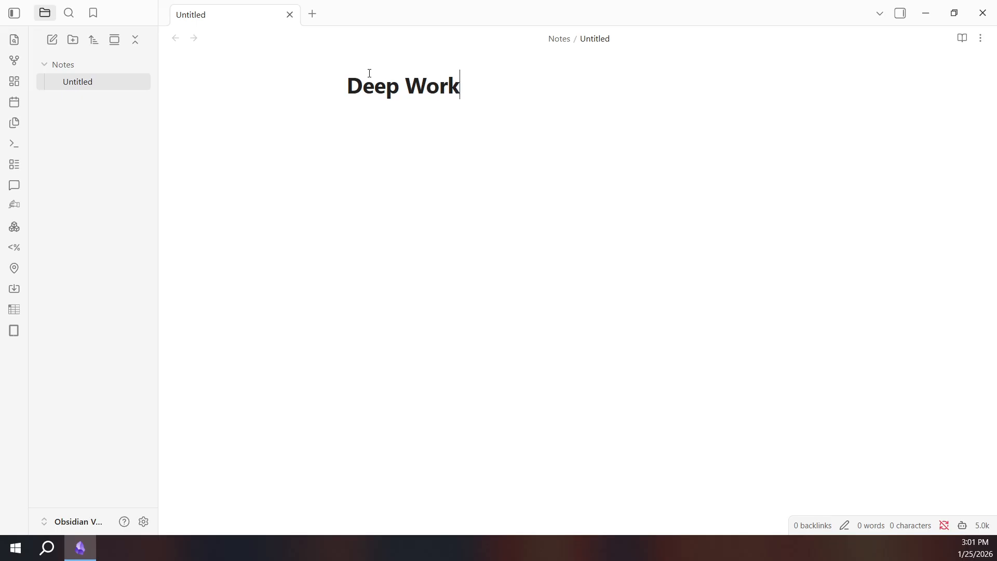
key("Return")
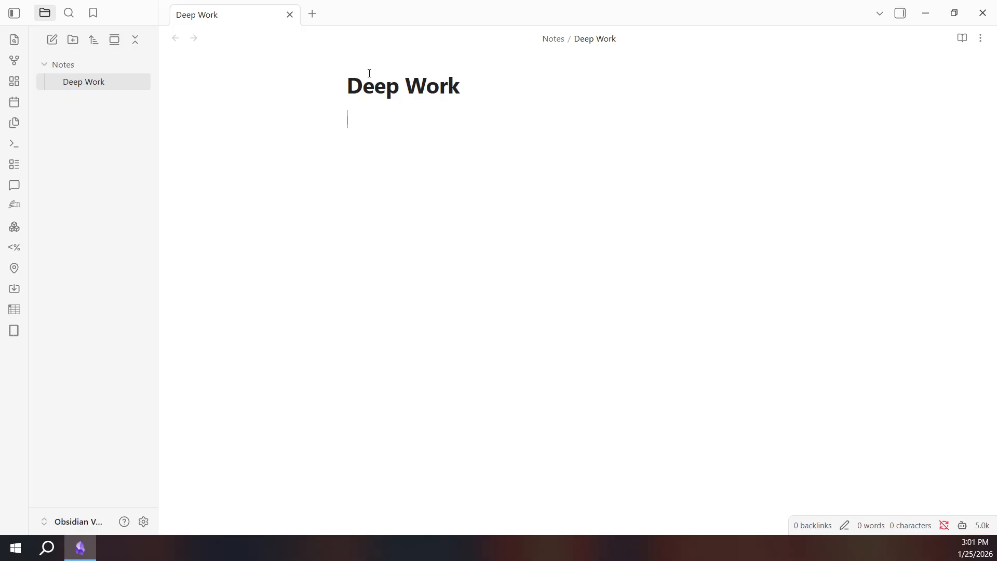
type("Deep Work Author: Cal Newport Year: 2016  Summary Focused, distraction-free work leads to better results. Shallow work (emails, meetings) eats up your productive time.  Key Ideas Work in long, uninterrupted blocks. Schedule \"deep work\" periods on your calendar. Embrace boredom to train focus.  Favorite Quotes \"Clarity about what matters provides clarity about what does not.\" \"Deep work is like a superpower in the modern economy.\"")
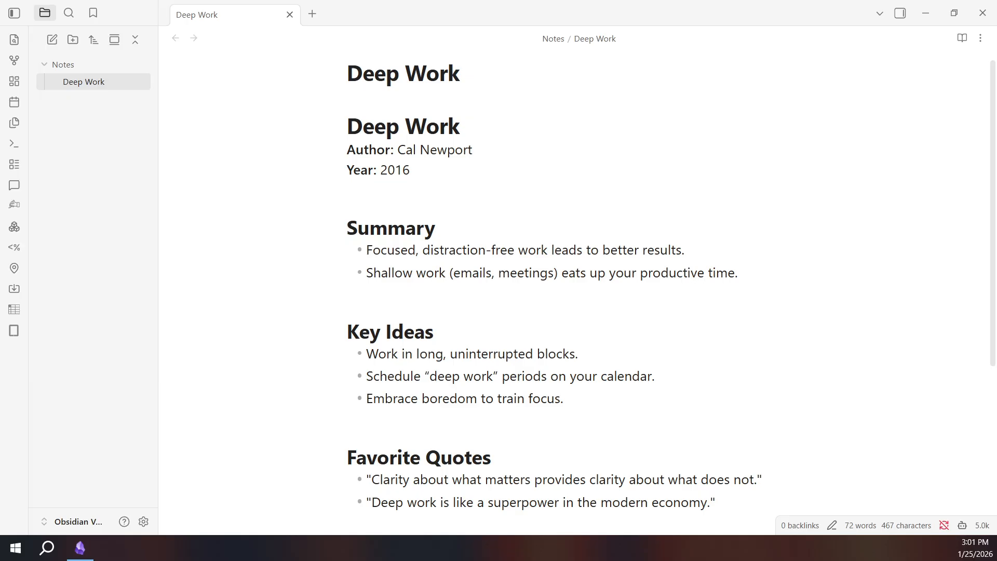
- Review the Deep Work note's Summary, Key Ideas and Favorite Quotes sections
left_click(560, 375)
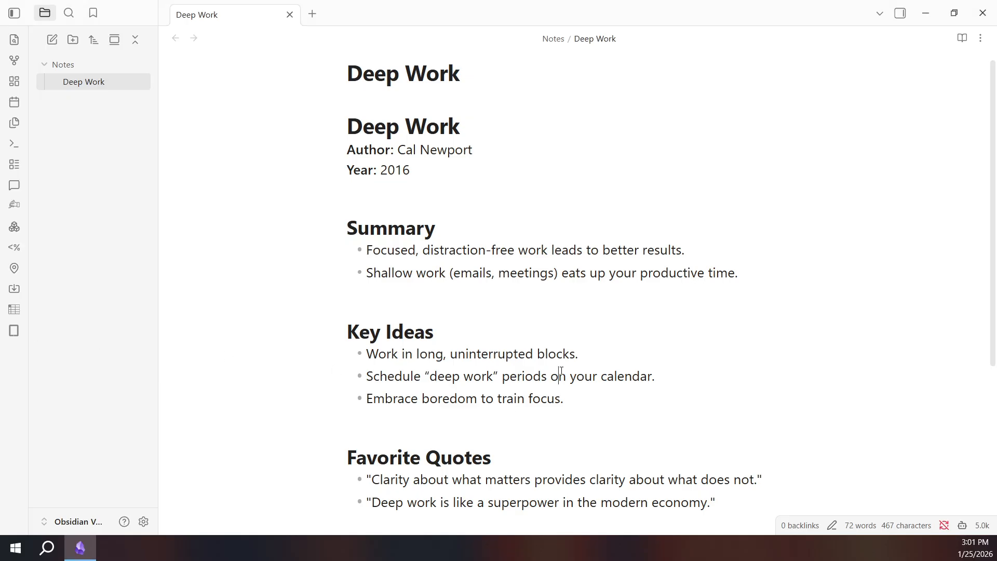
scroll(564, 370, "down", 4)
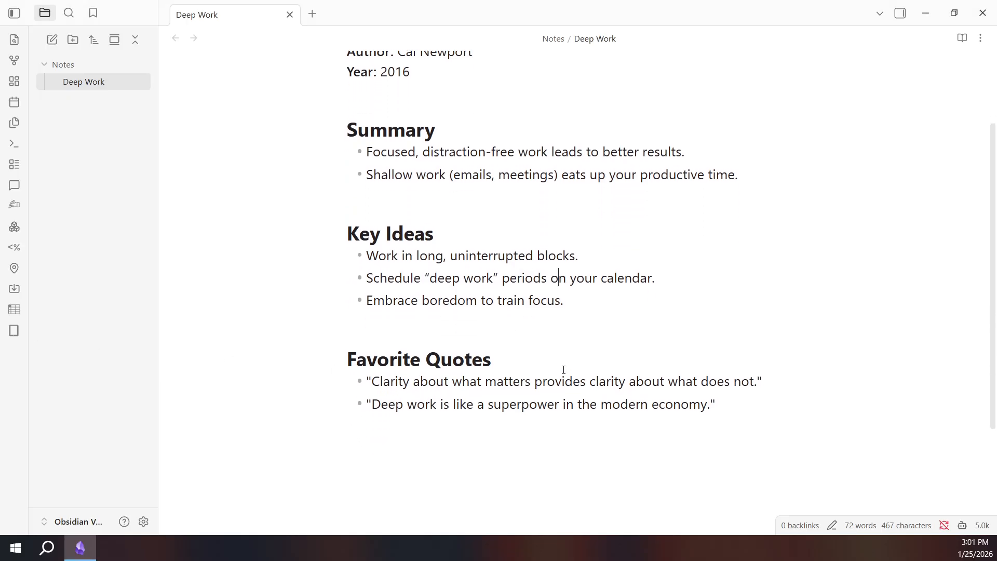
scroll(563, 370, "up", 4)
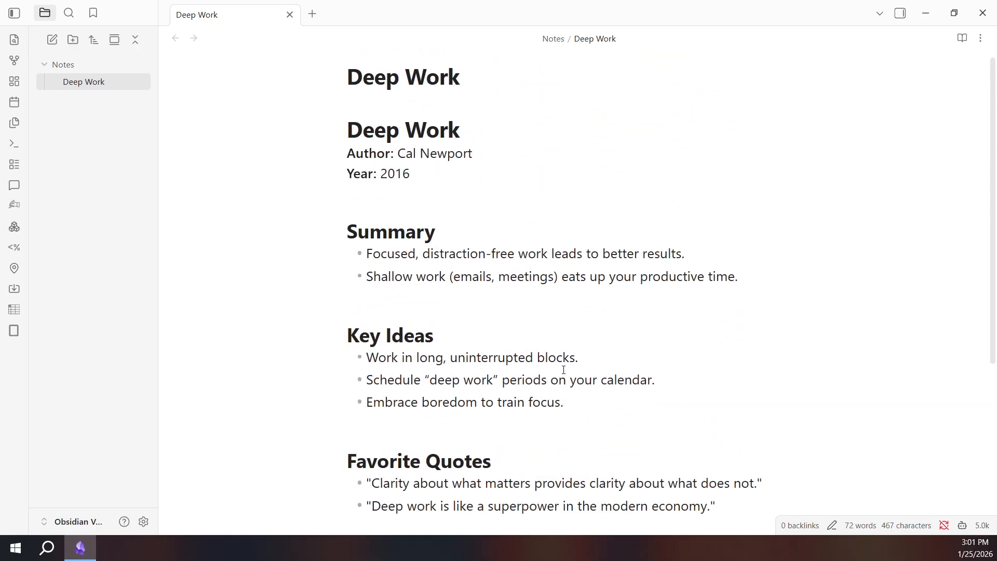
left_click(451, 331)
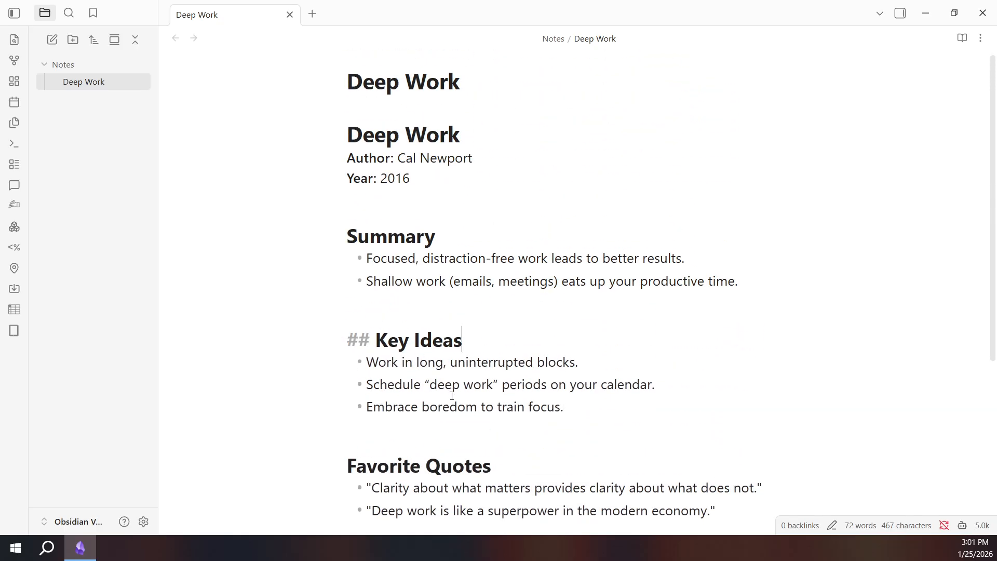
scroll(451, 393, "down", 3)
left_click(441, 340)
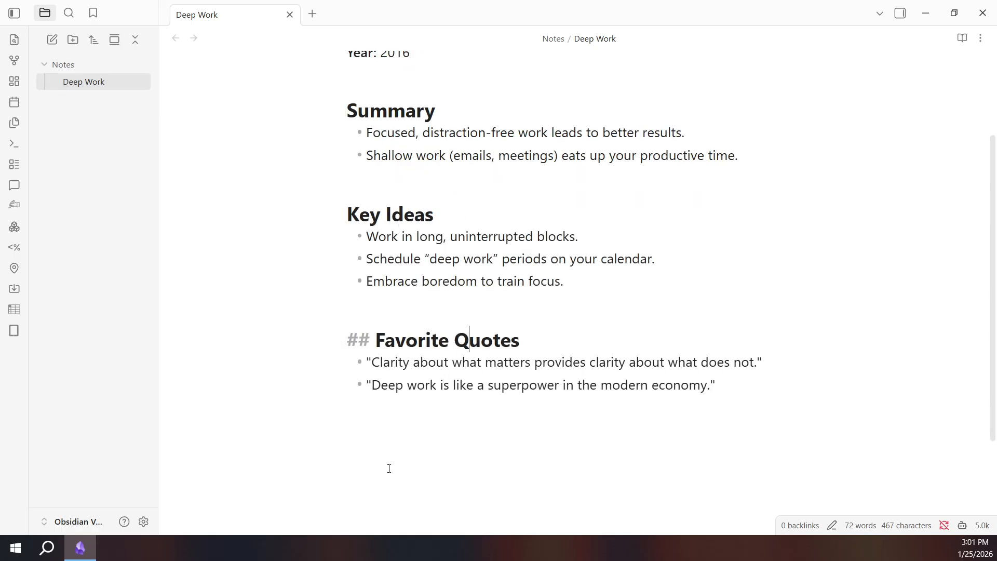
scroll(377, 435, "up", 2)
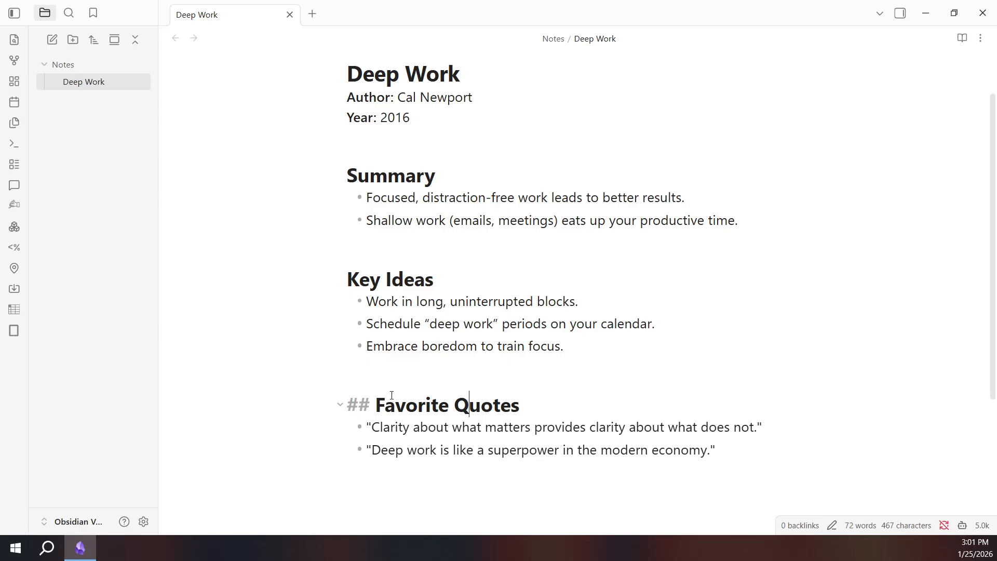
scroll(388, 387, "up", 1)
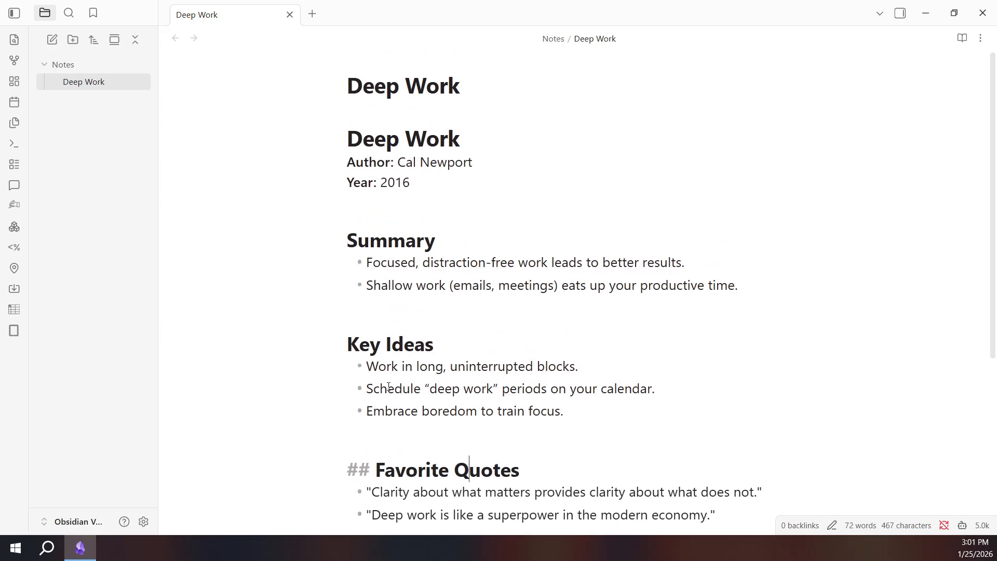
left_click(572, 373)
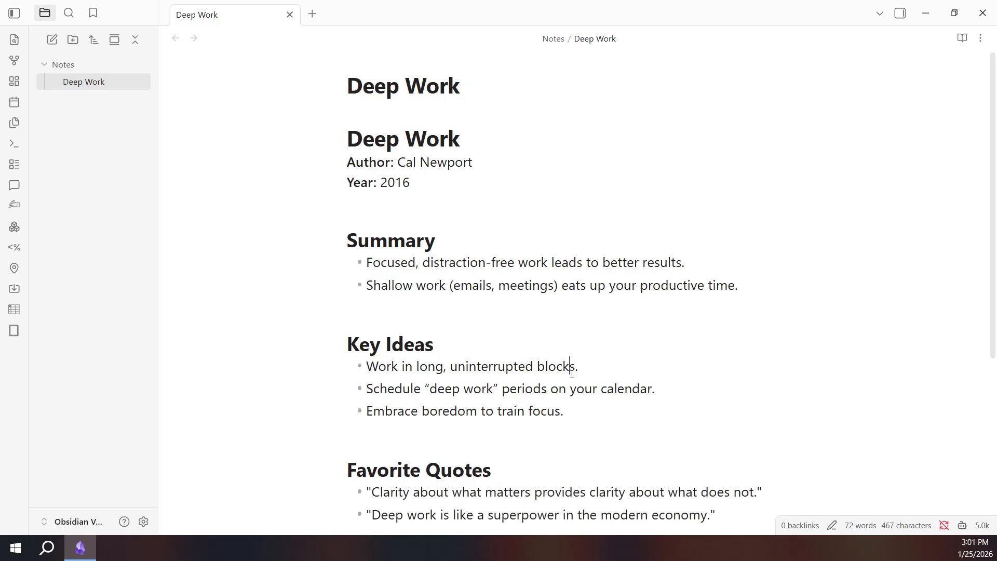
key("Up")
key("Up")
- Create a second note in the Notes folder and title it Atomic Habits
right_click(92, 63)
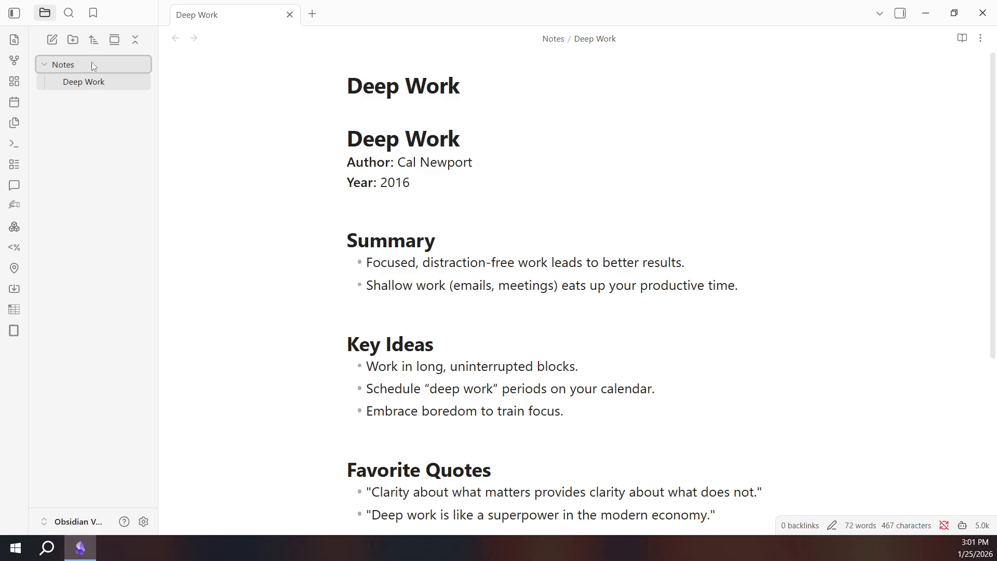
left_click(136, 76)
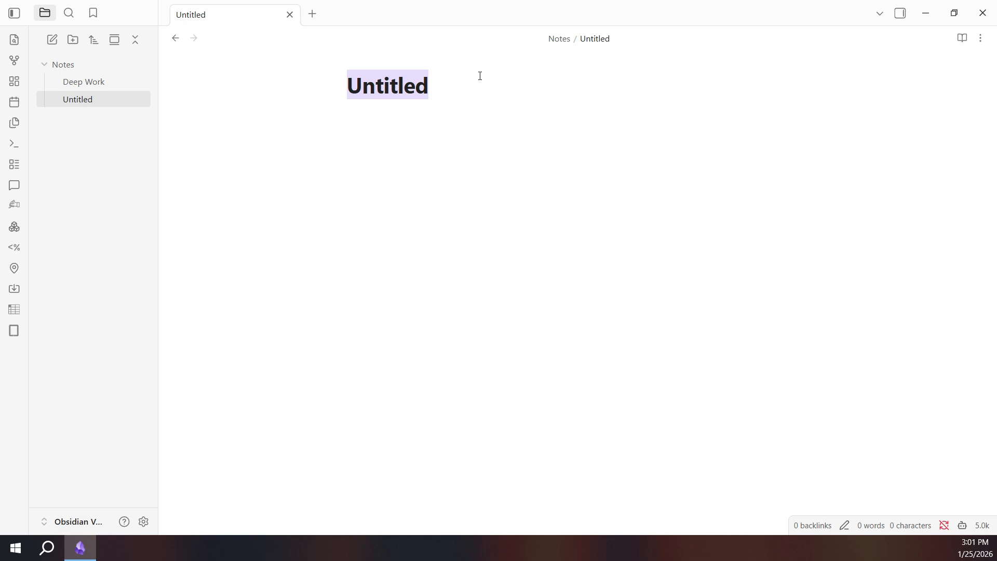
left_click_drag(479, 80, 251, 90)
type("Atom")
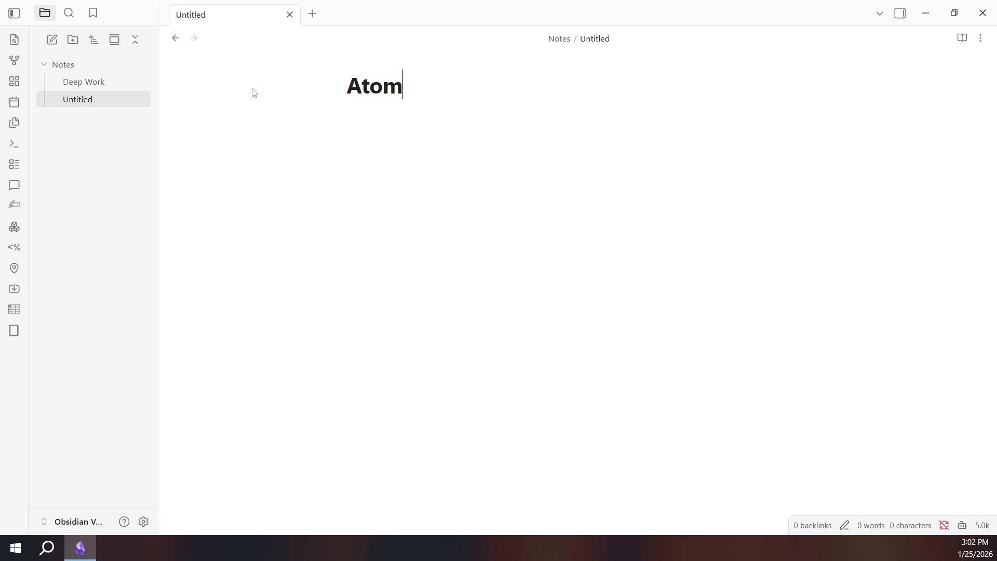
type("ic Habit")
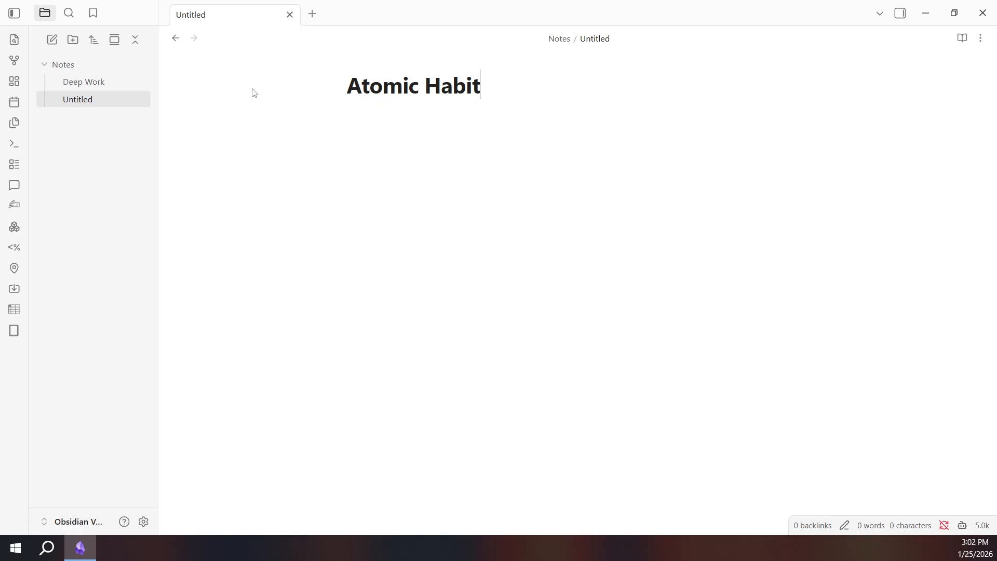
type("s")
key("Return")
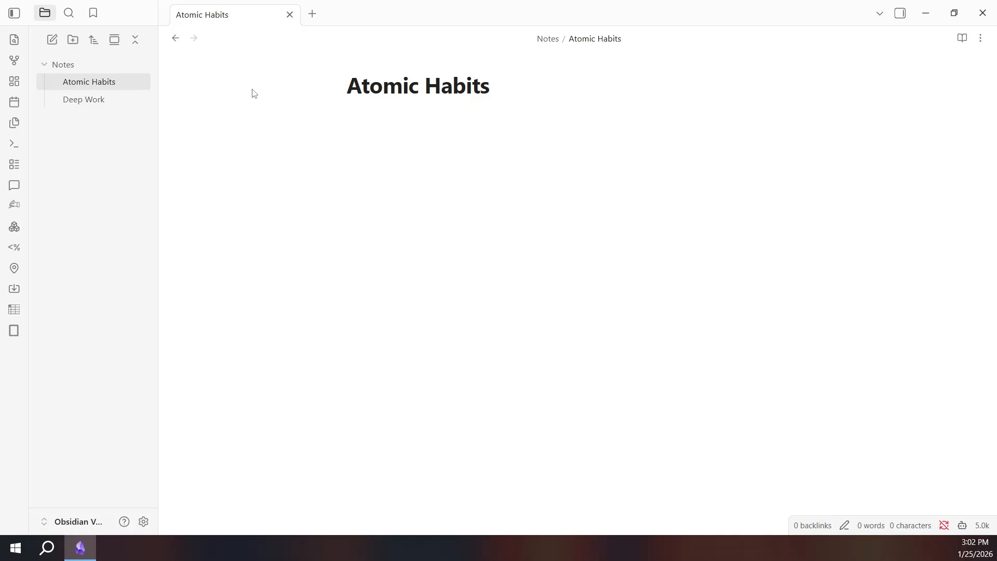
- Fill the Atomic Habits note with author James Clear, year 2018, and bulleted Summary, Key Ideas and Favorite Quotes sections
type("Atomic Habits Author: James Clear Year: 2018  Summary Small habits add up over time. Focus on systems, not just goals.  Key Ideas Identity-based habits: Think \"I am a writer\" instead of \"I want to write.\" Habit stacking: Add new habits onto existing ones.  Favorite Quotes \"You do not rise to the level of your goals. You fall to the level of your systems.\"")
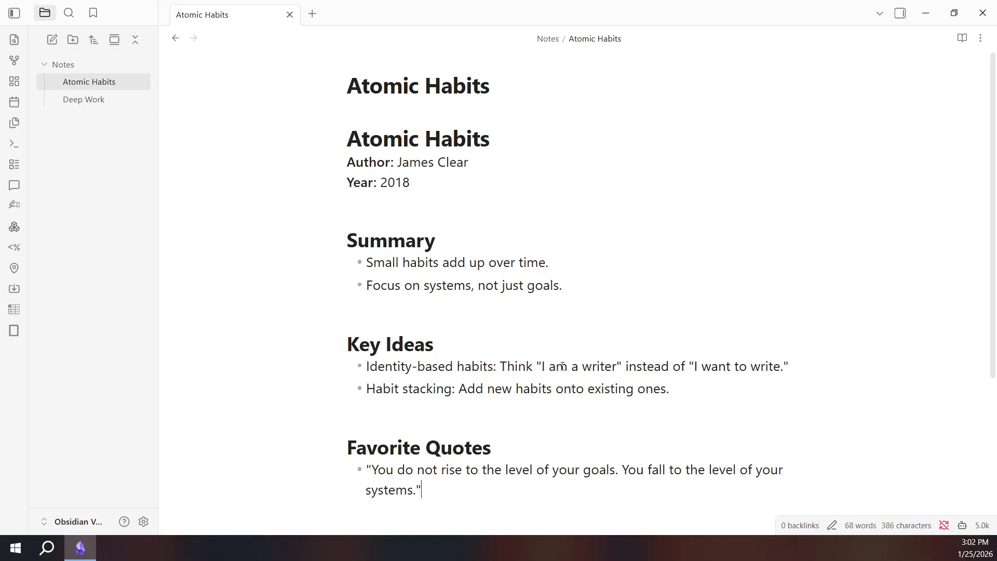
scroll(562, 366, "down", 1)
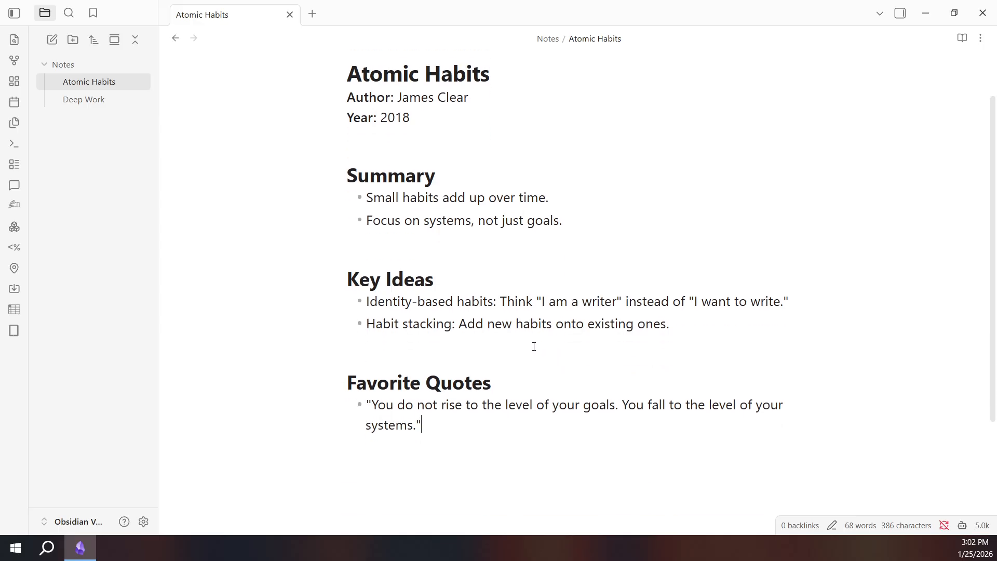
scroll(534, 346, "up", 1)
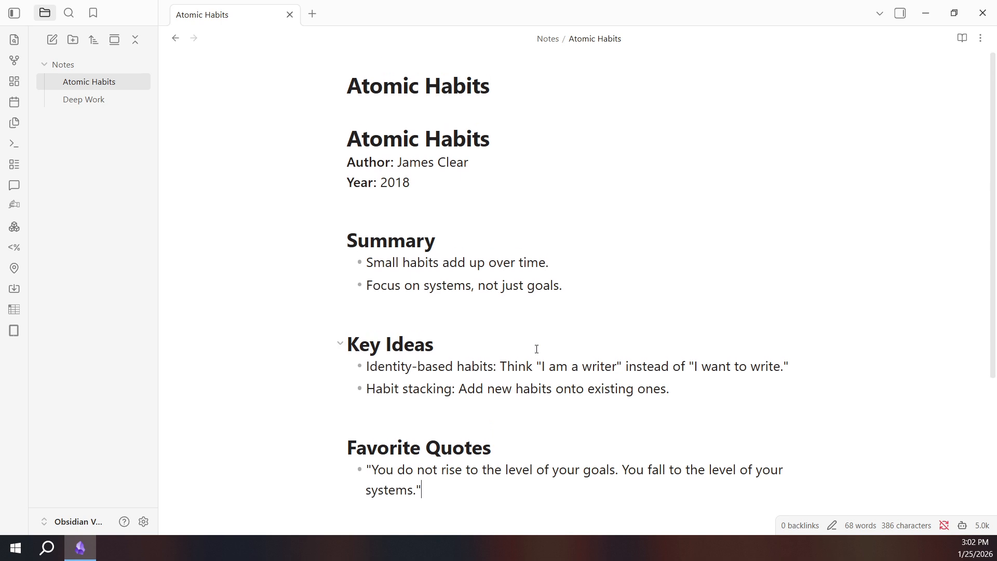